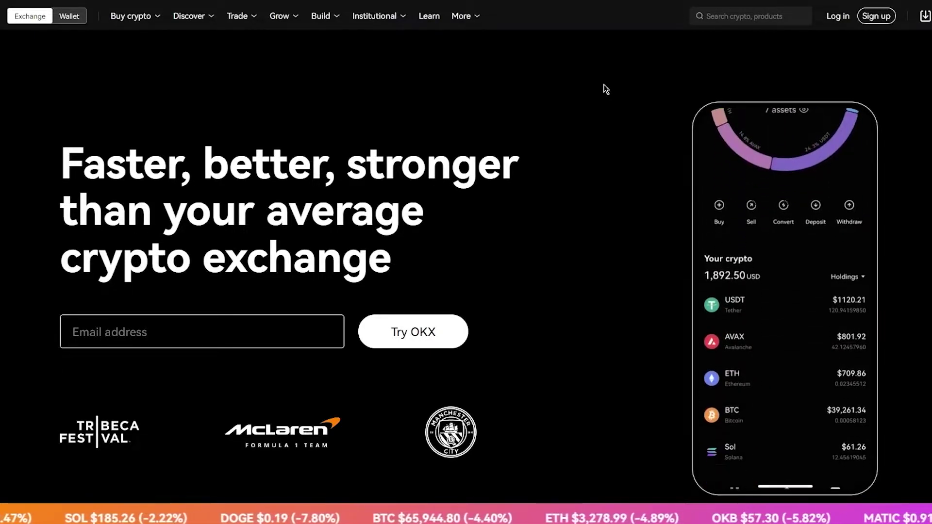
- Open the Create account form and paste the email address into its email field
left_click(870, 17)
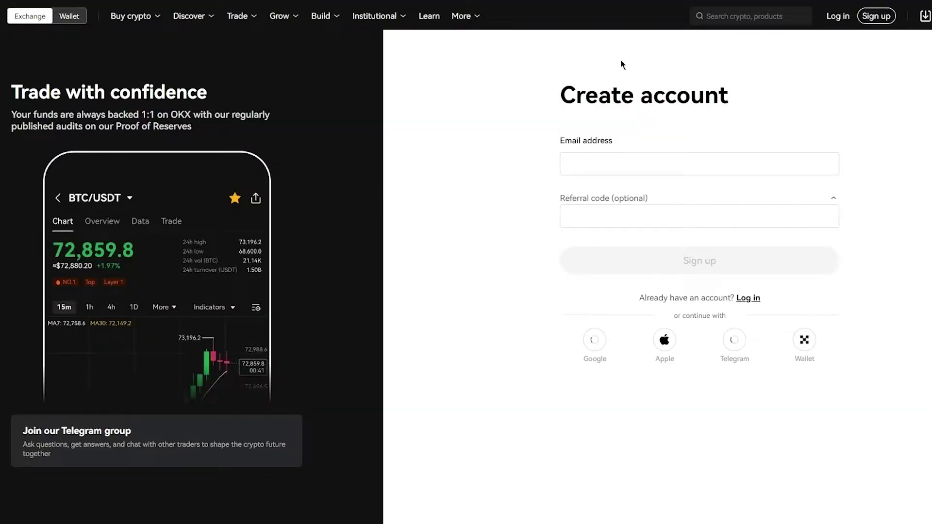
left_click(594, 167)
right_click(593, 168)
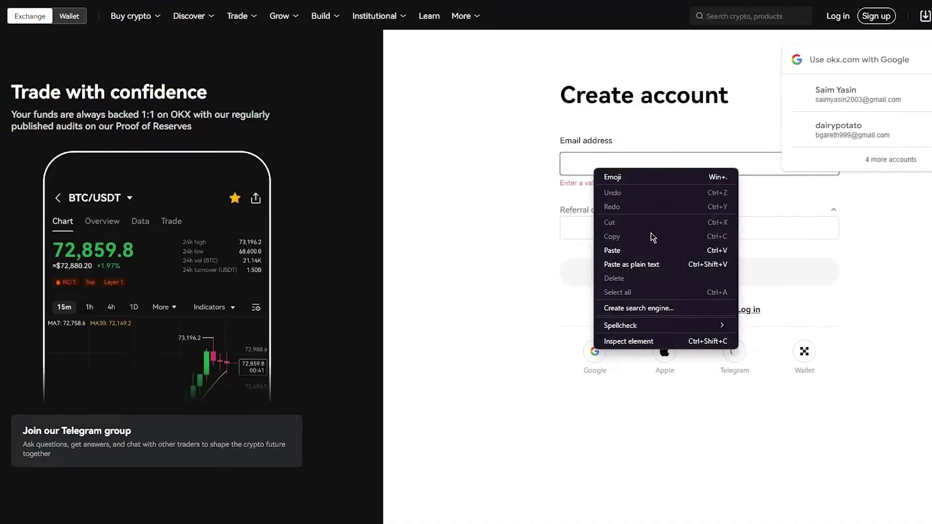
left_click(630, 245)
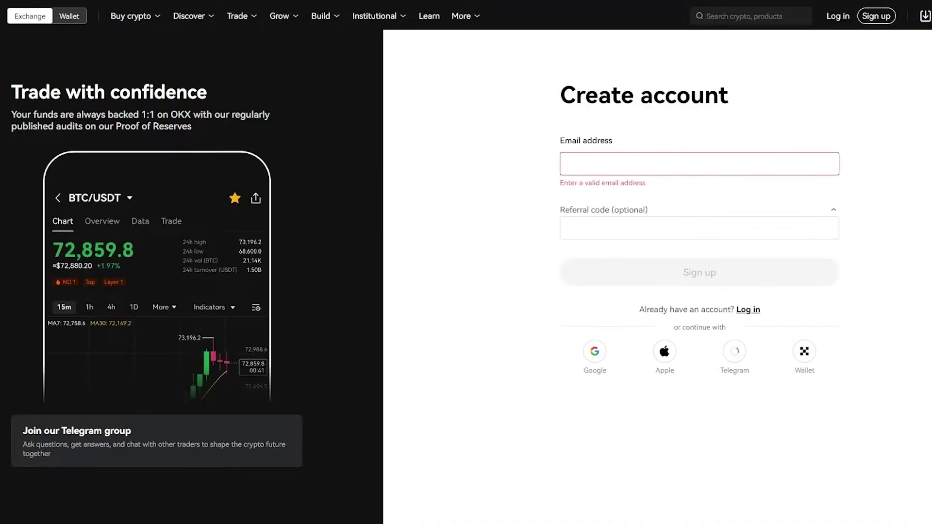
left_click(650, 164)
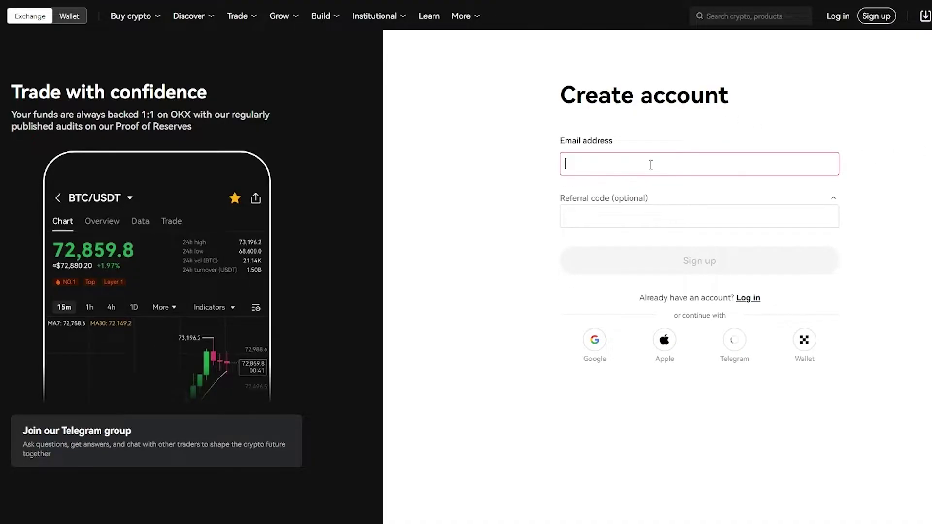
right_click(651, 166)
left_click(728, 248)
left_click(702, 224)
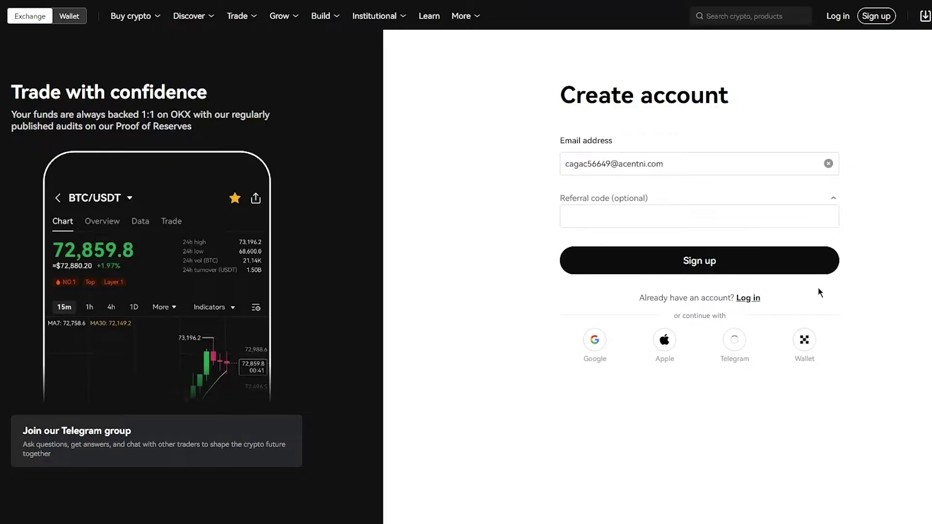
- Submit the sign-up form and enter the six-digit verification code from the email
left_click(776, 270)
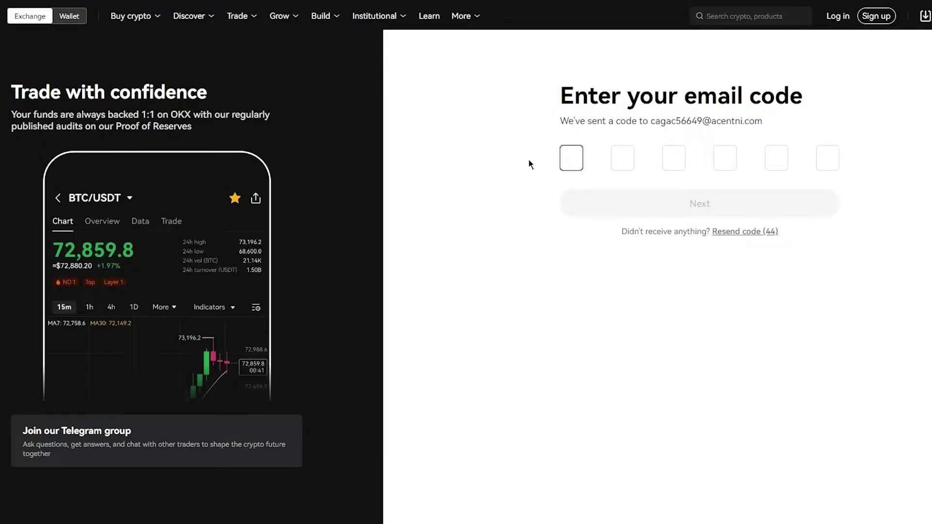
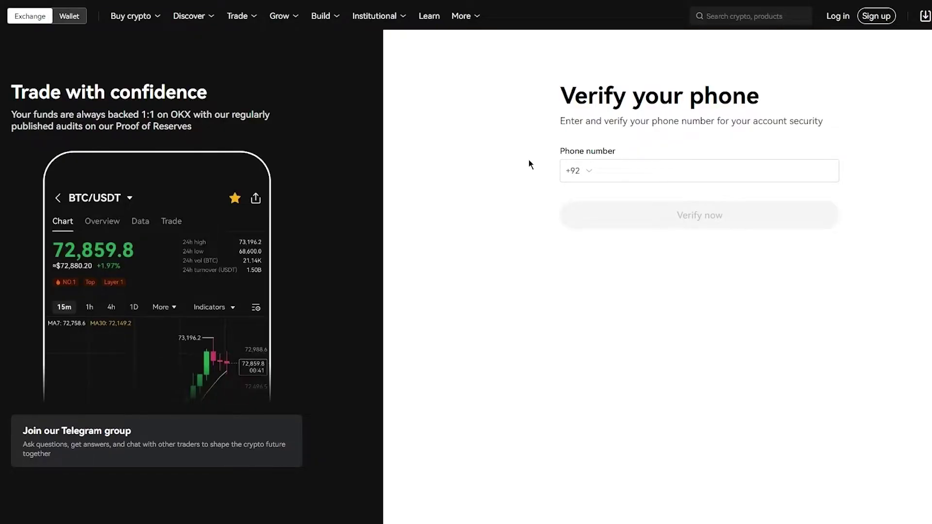
- Get past the phone step, accept the terms and continue with Pakistan as residence
left_click(613, 168)
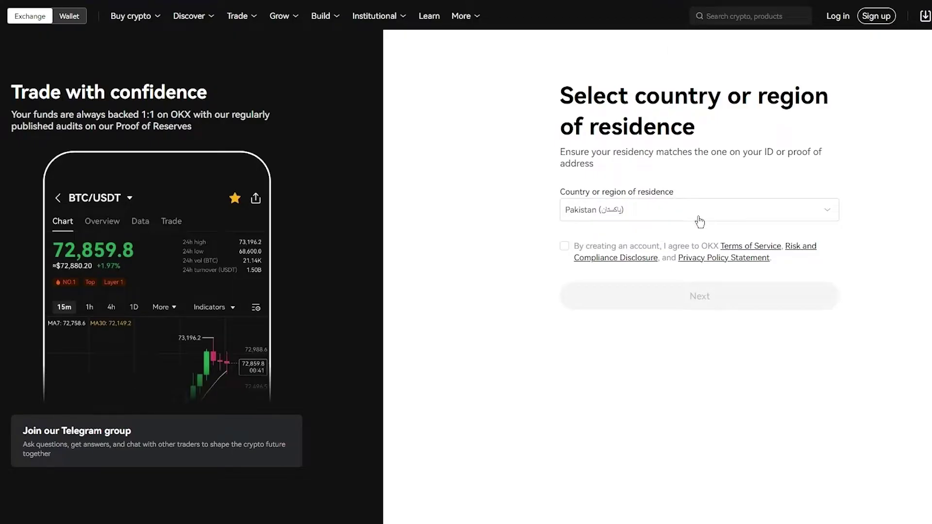
left_click(565, 246)
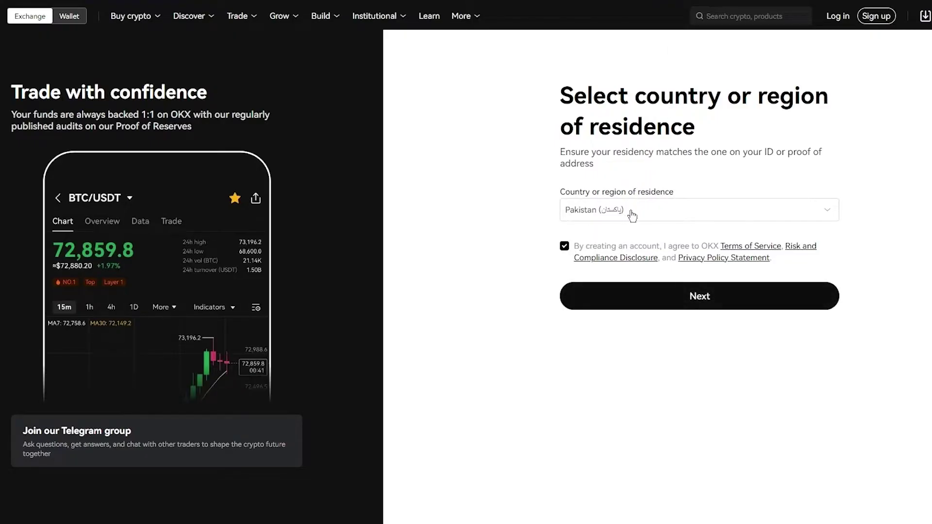
left_click(657, 305)
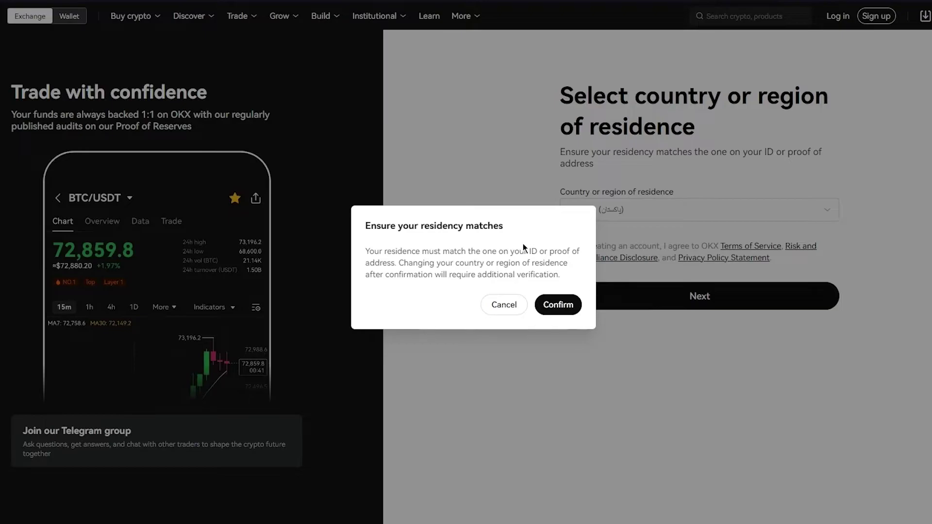
- Confirm the residency matches the ID and set the account password
left_click(556, 303)
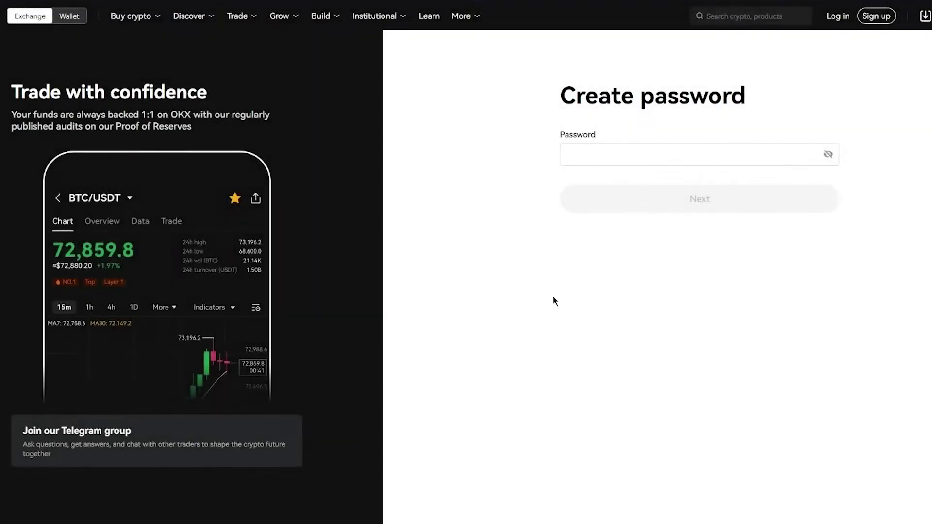
left_click(610, 149)
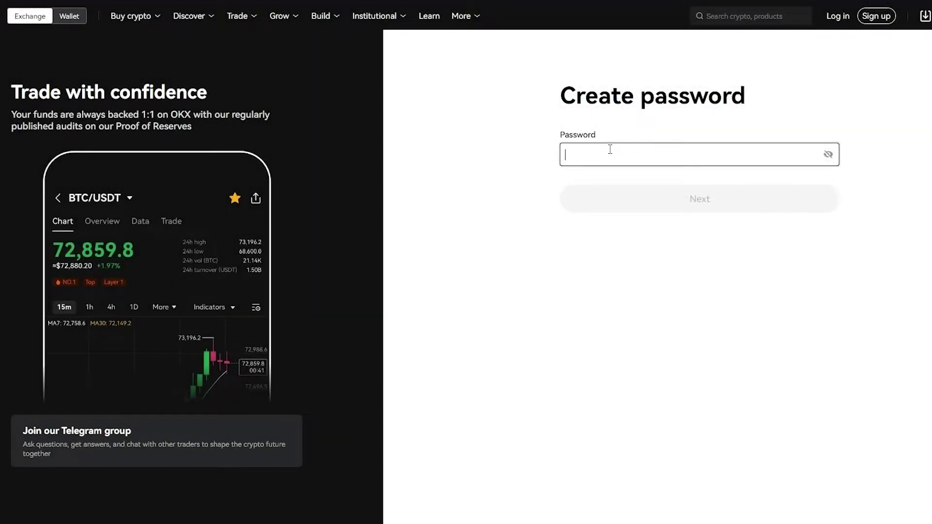
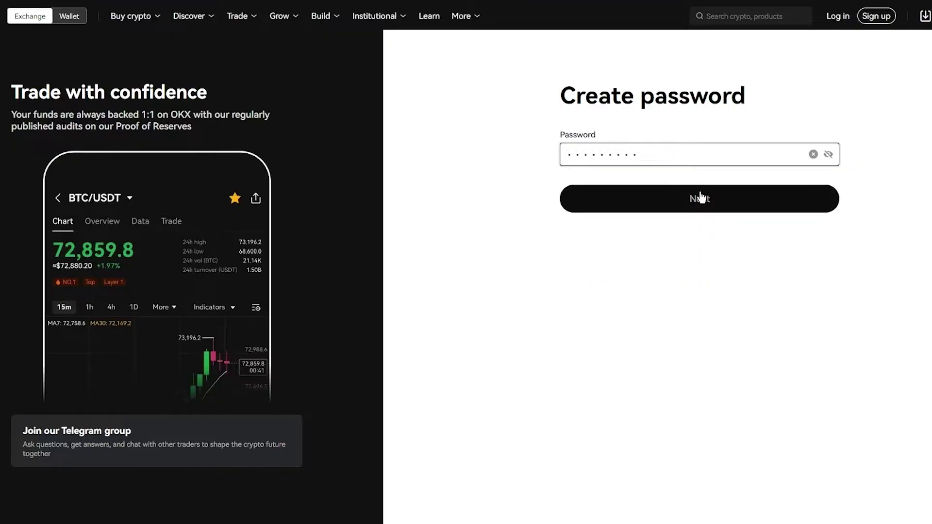
left_click(701, 199)
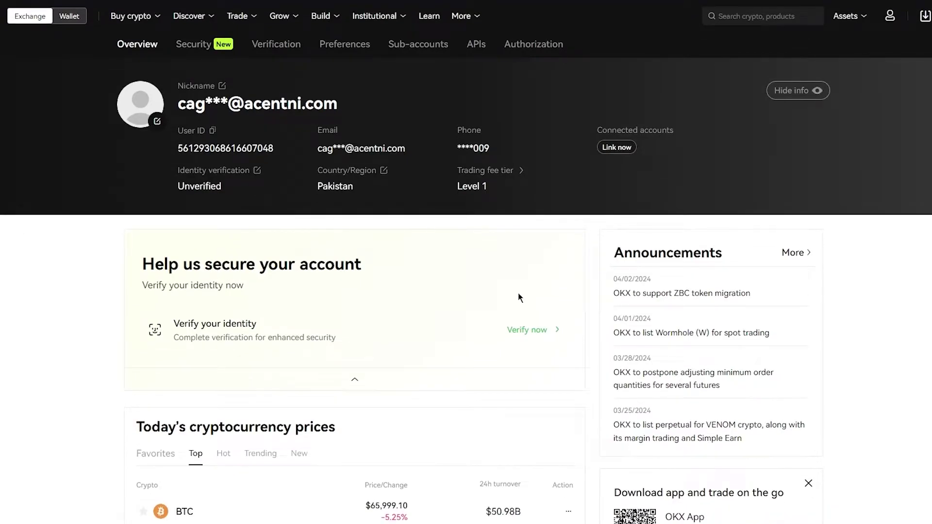
left_click(528, 332)
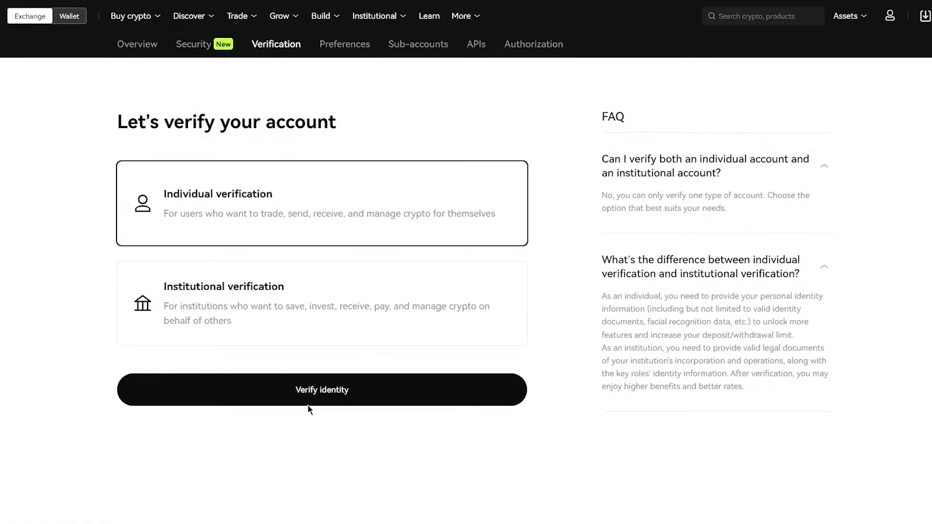
- Start individual identity verification and close the ID type list without choosing one
left_click(312, 393)
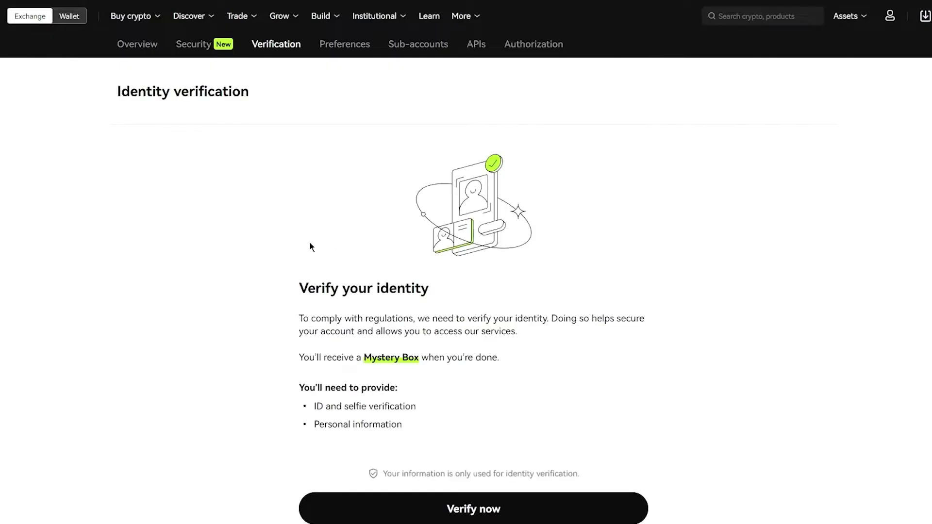
scroll(311, 247, "down", 3)
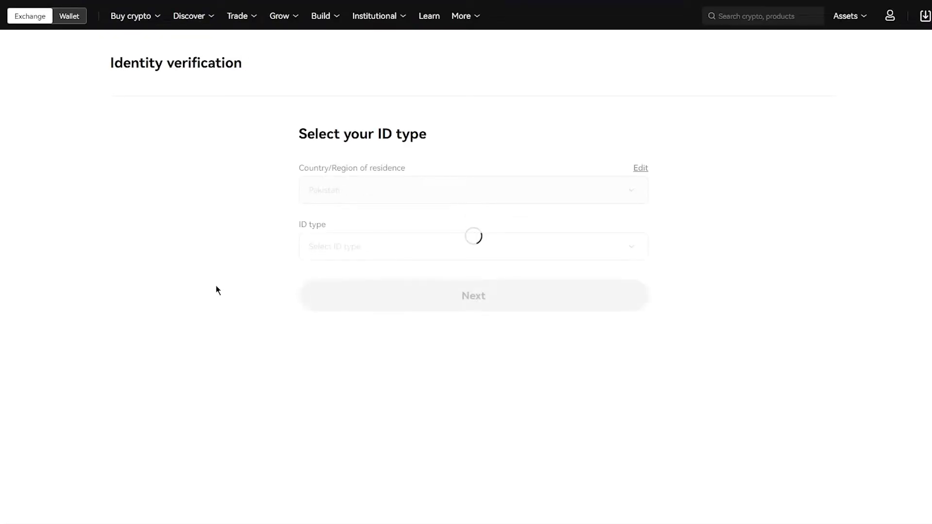
left_click(329, 256)
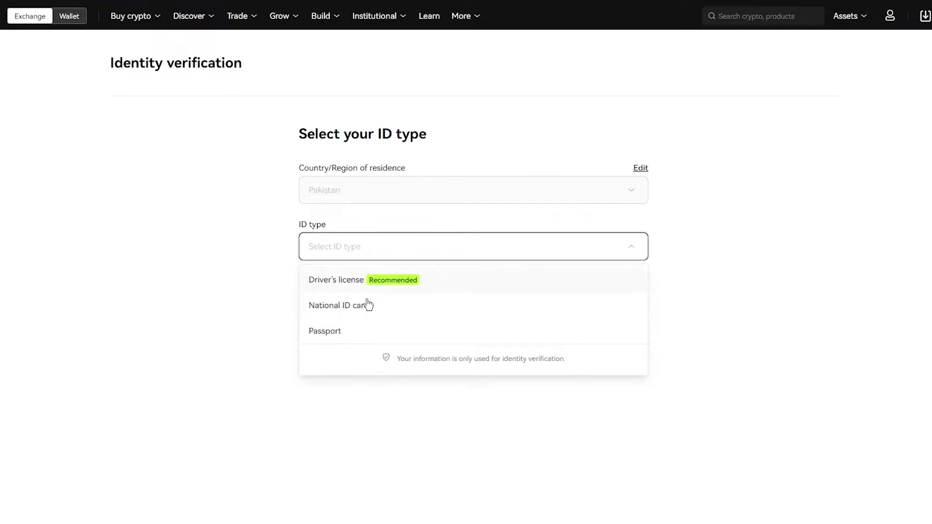
left_click(401, 155)
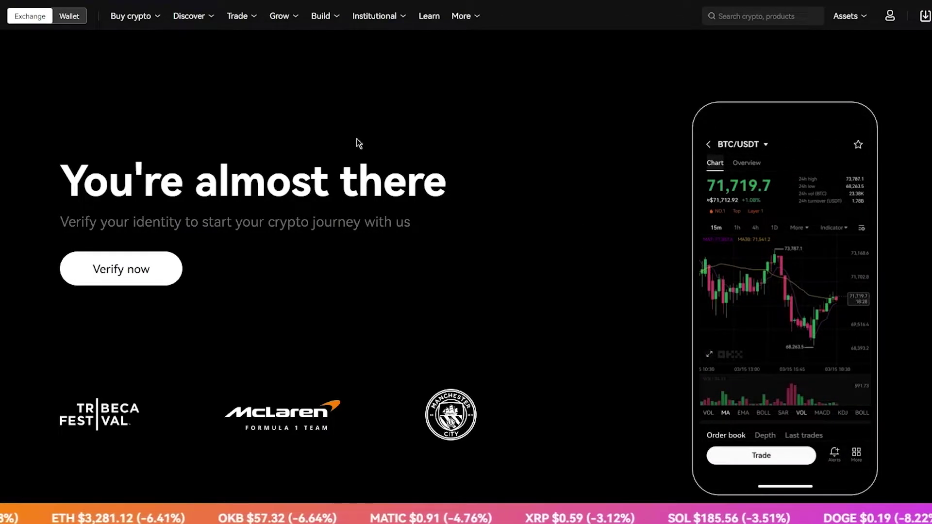
- Open Markets from the Discover menu and scroll through the BTC, ETH and USDT prices
mouse_move(180, 18)
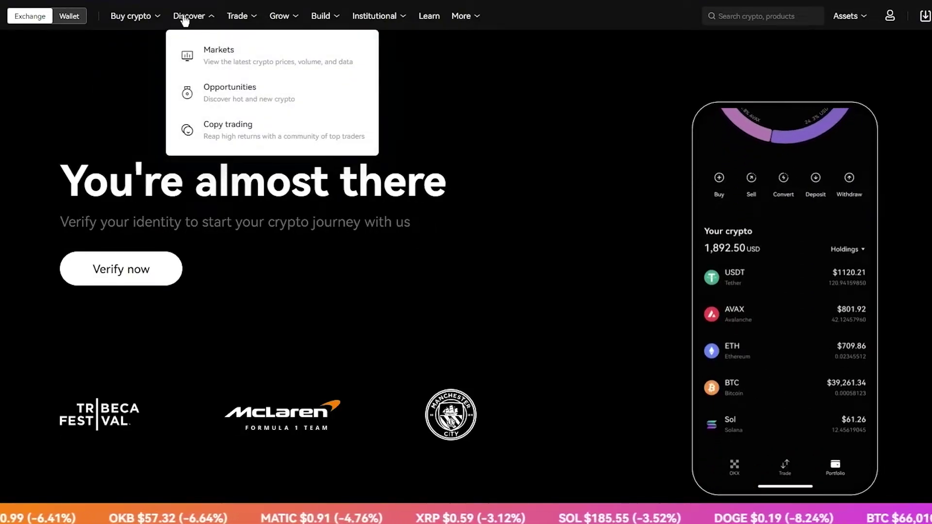
left_click(208, 63)
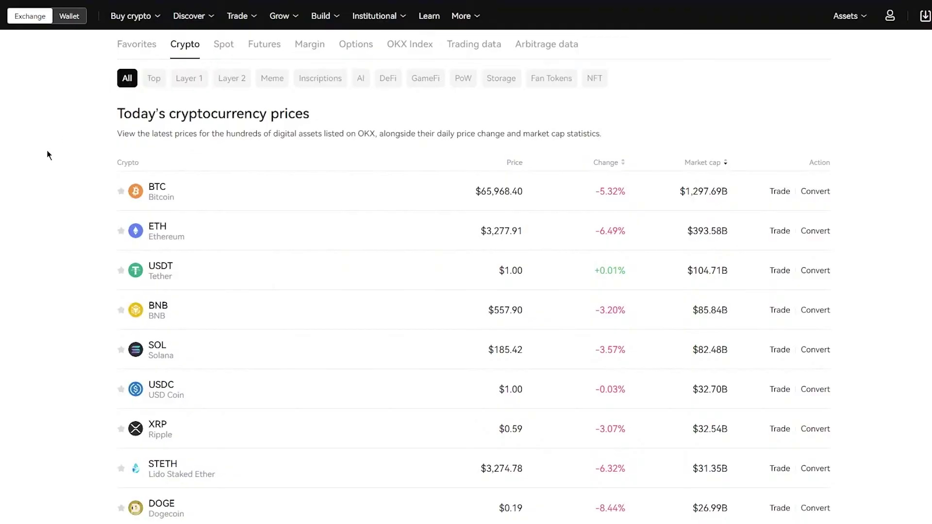
scroll(87, 173, "down", 20)
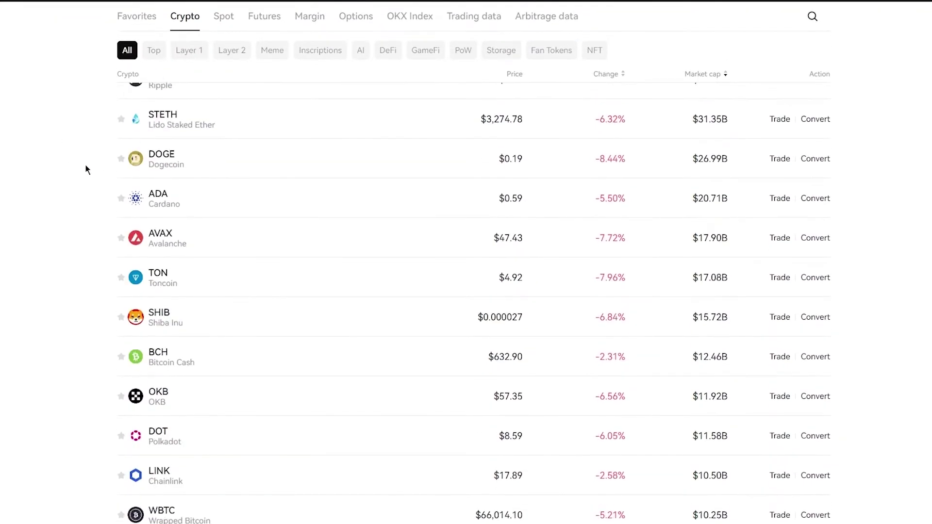
scroll(87, 171, "up", 7)
scroll(87, 171, "up", 10)
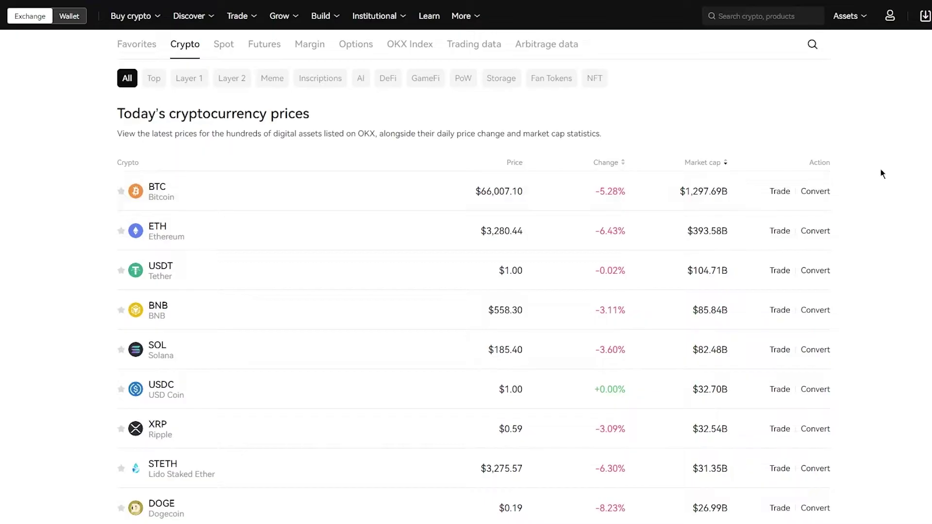
scroll(881, 173, "down", 5)
scroll(895, 202, "up", 5)
- View the Spot pairs list, then switch the markets table to Futures contracts
left_click(224, 51)
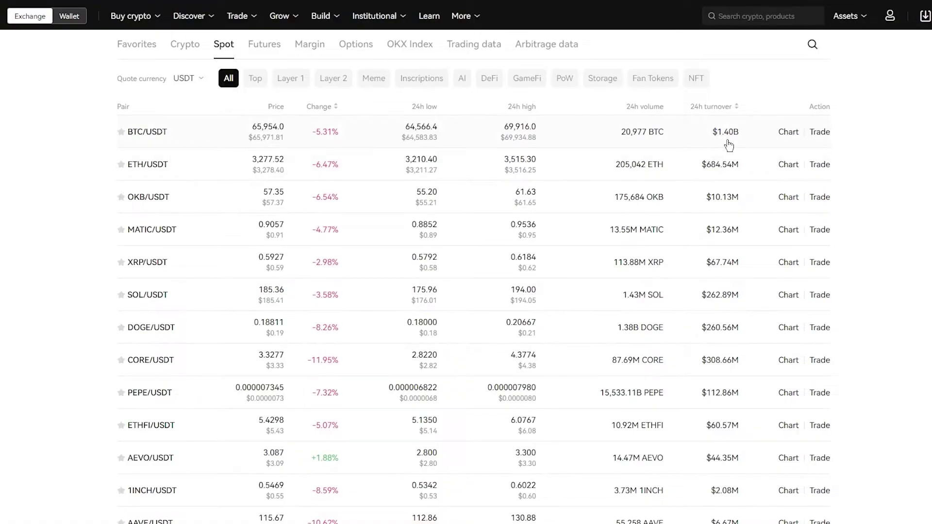
left_click(262, 45)
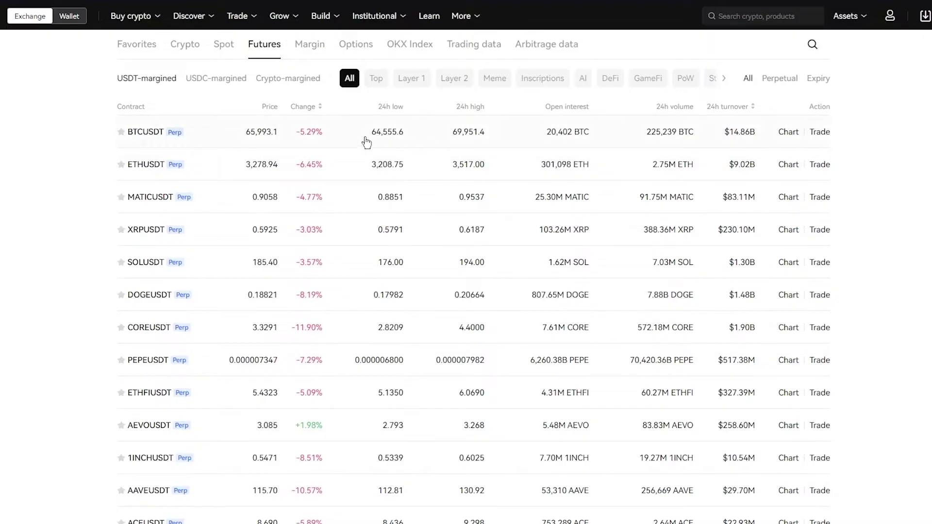
- Select text across the BTCUSDT and ETHUSDT futures rows, then clear the selection
left_click_drag(366, 141, 864, 170)
left_click(864, 170)
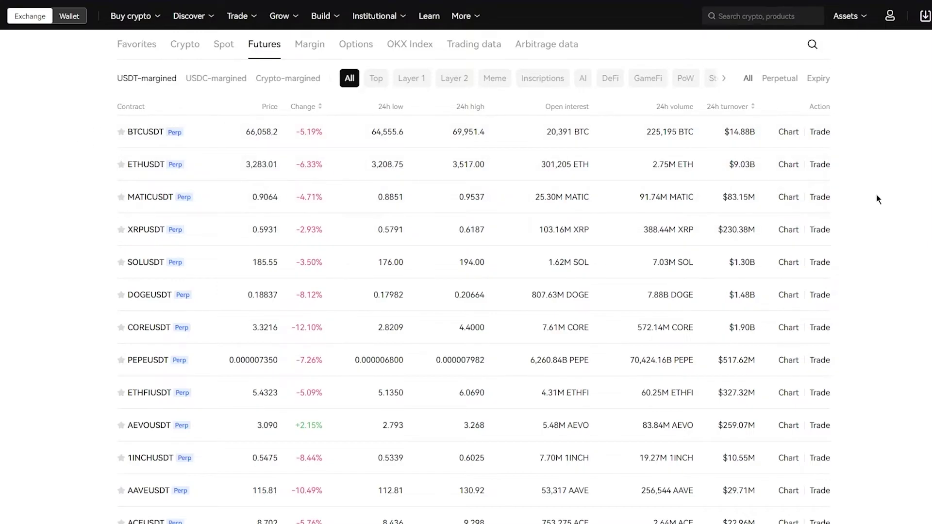
- Switch to the Margin pairs table, then bring up the Trade menu's Spot USDT pairs list
left_click(318, 54)
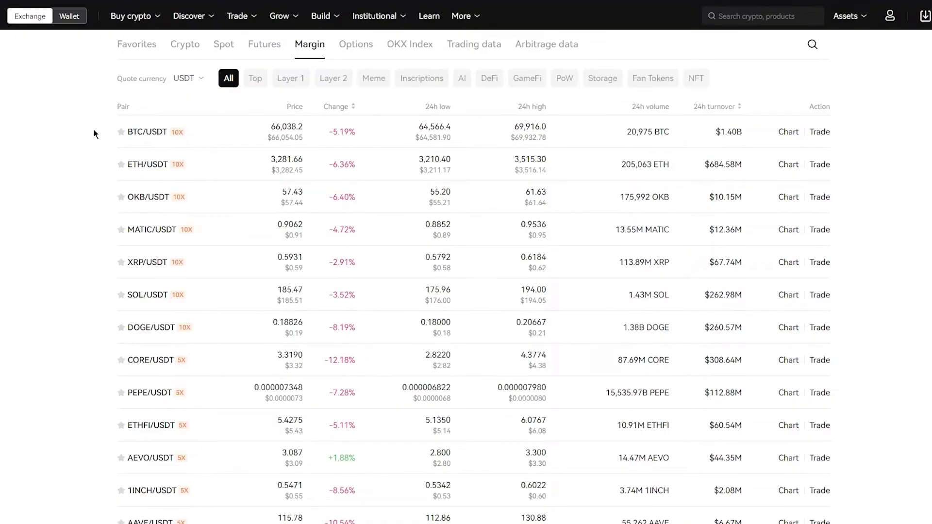
mouse_move(245, 24)
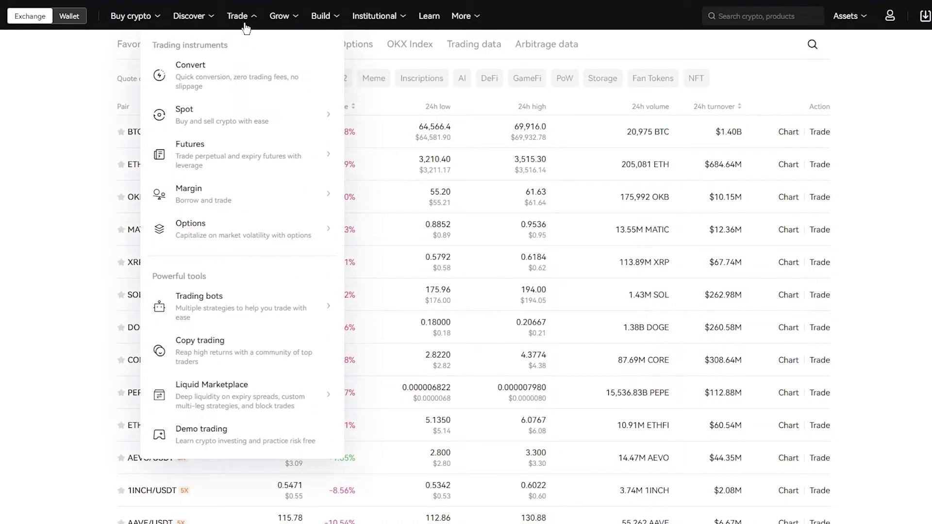
mouse_move(235, 119)
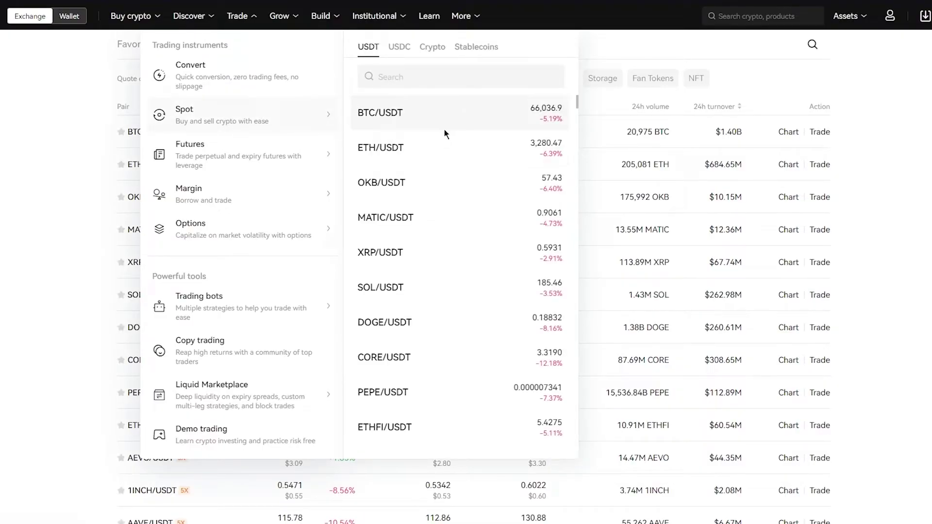
- Open the ETH/USDT spot trading page and answer the experience question with Spot
left_click(395, 104)
mouse_move(272, 19)
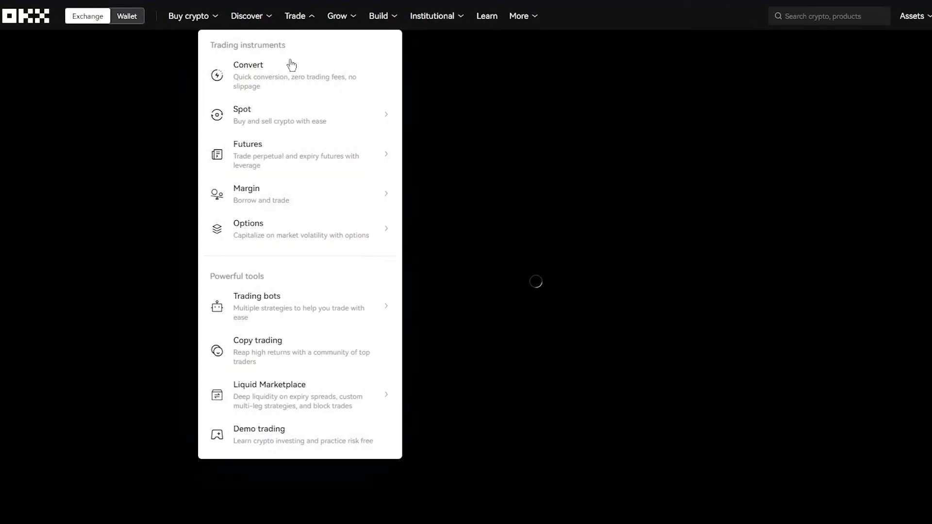
mouse_move(300, 126)
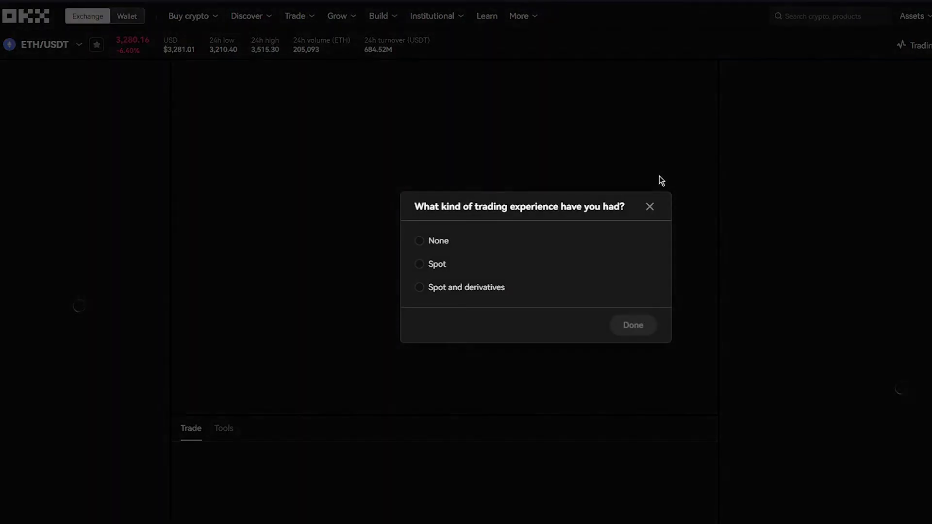
left_click(437, 265)
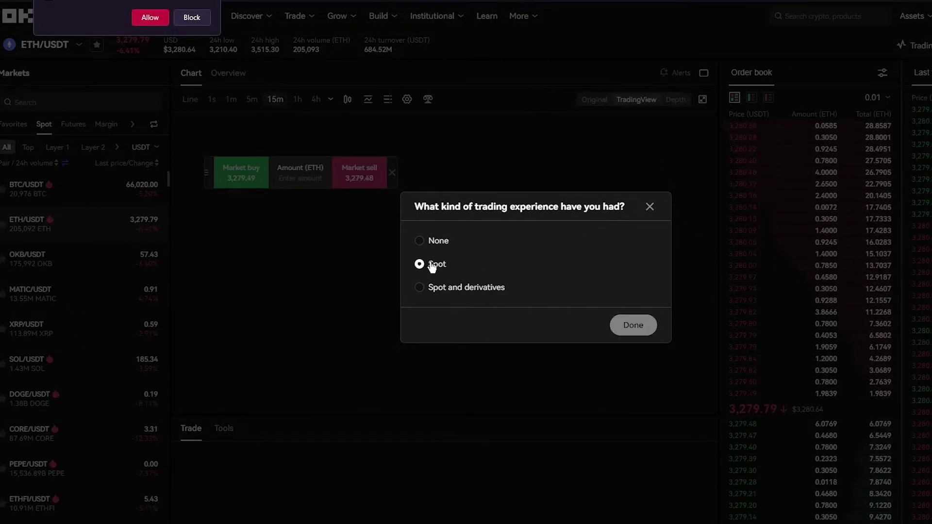
left_click(626, 324)
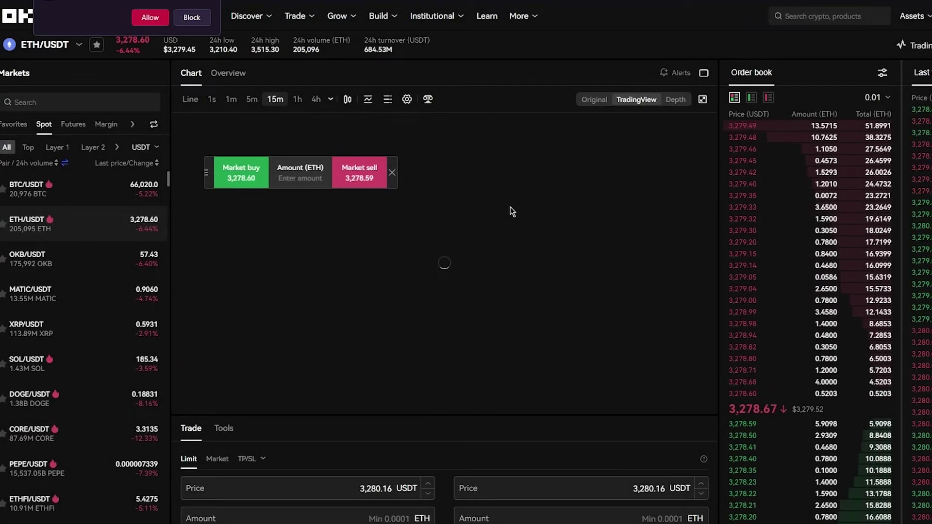
- Scroll the ETH/USDT page and pan the price chart along the time axis
scroll(534, 242, "down", 2)
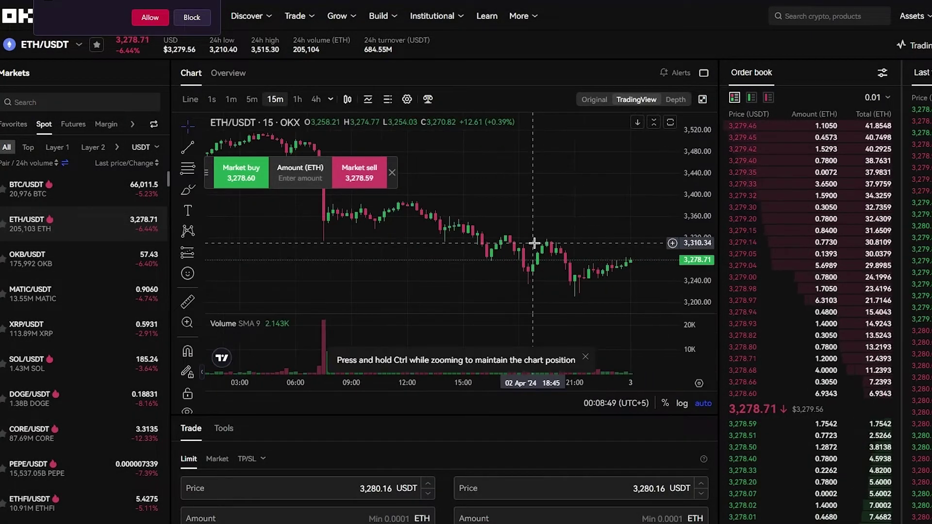
scroll(476, 239, "down", 2)
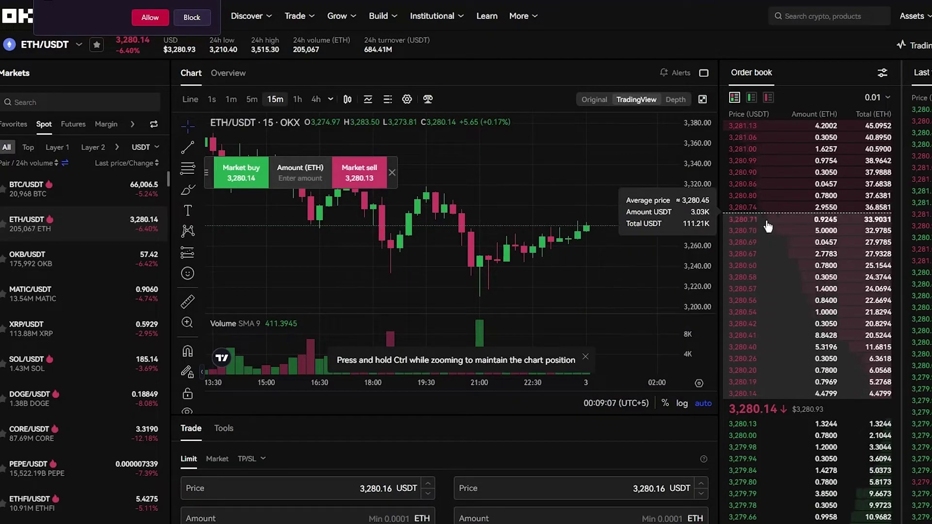
scroll(568, 214, "up", 5)
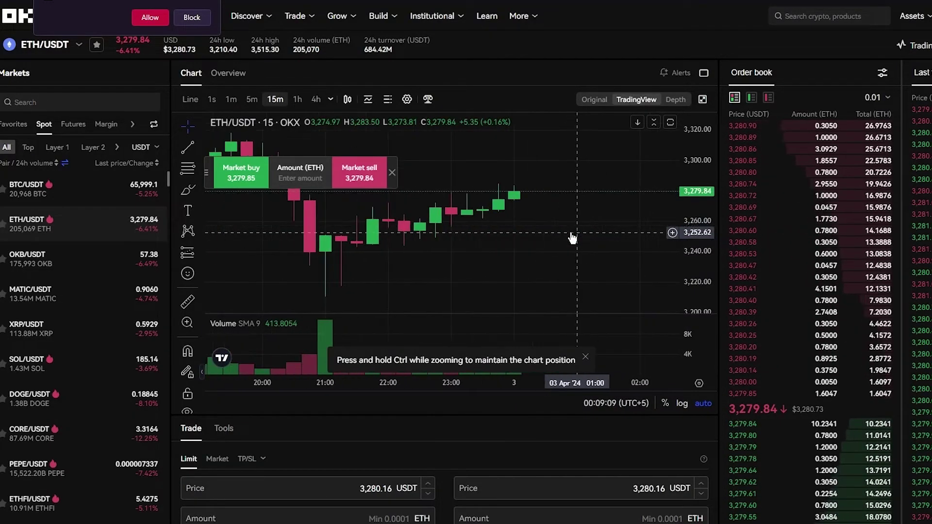
left_click_drag(487, 209, 430, 208)
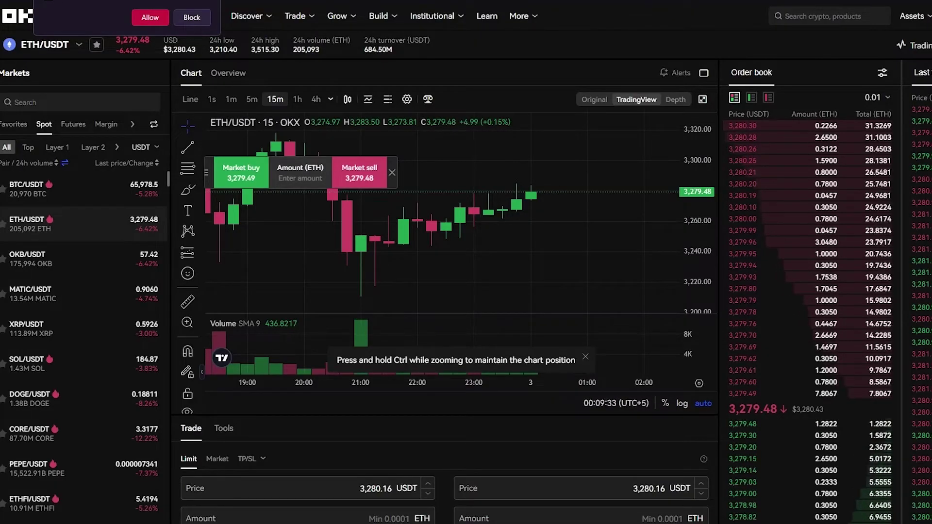
- Open the ETHUSDT Perpetual futures page and scroll through its chart and order book
mouse_move(295, 16)
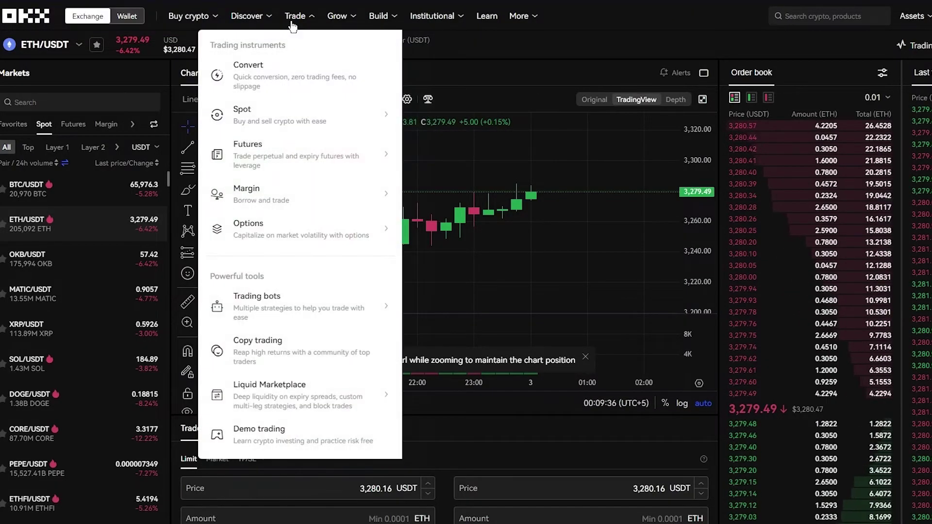
mouse_move(262, 117)
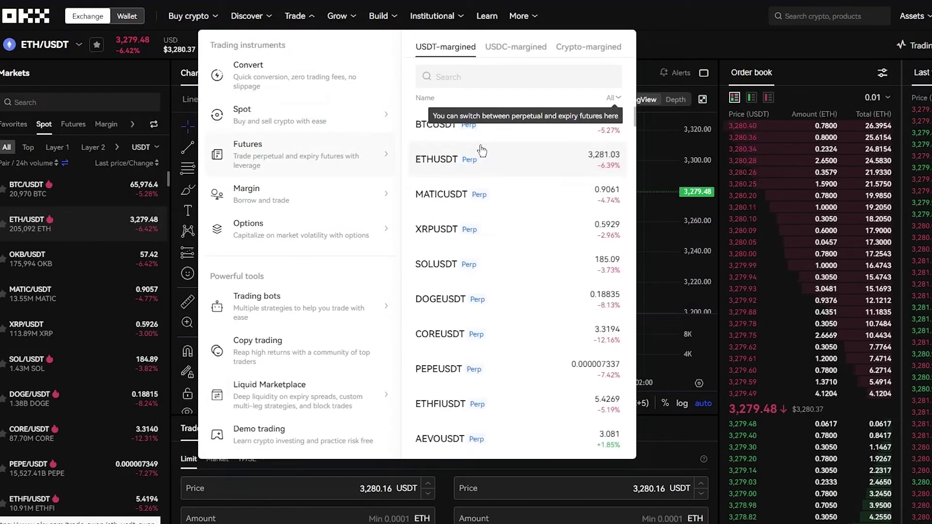
left_click(478, 152)
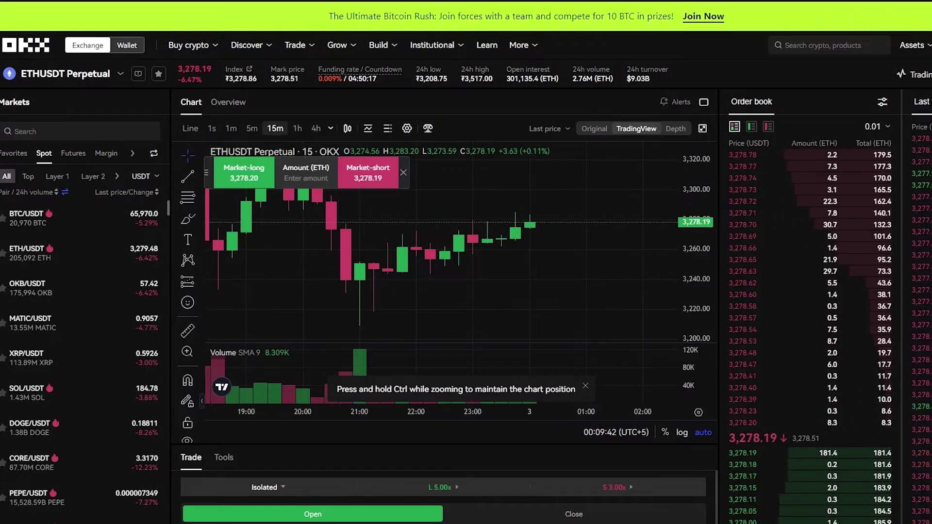
scroll(784, 192, "down", 1)
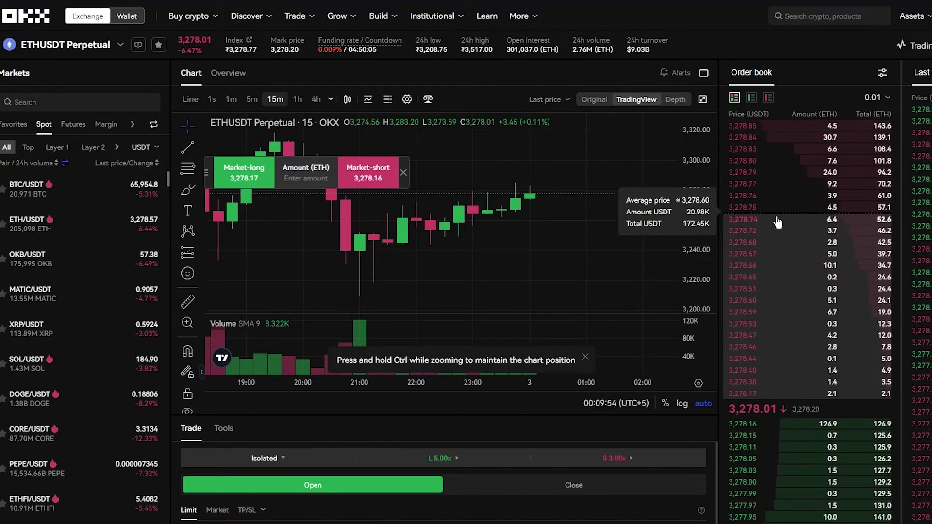
- View Express buy, then open P2P trading and skip the intro to list USDT offers in PKR
mouse_move(189, 16)
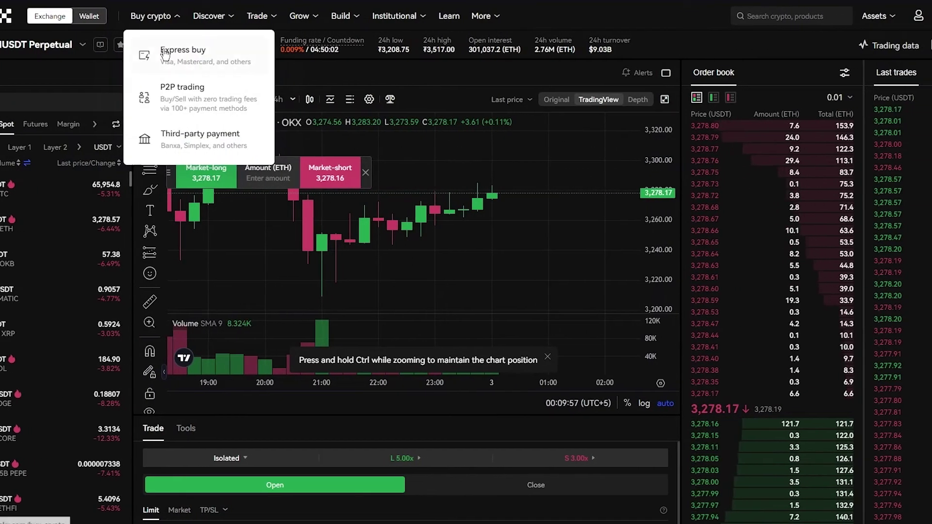
left_click(165, 54)
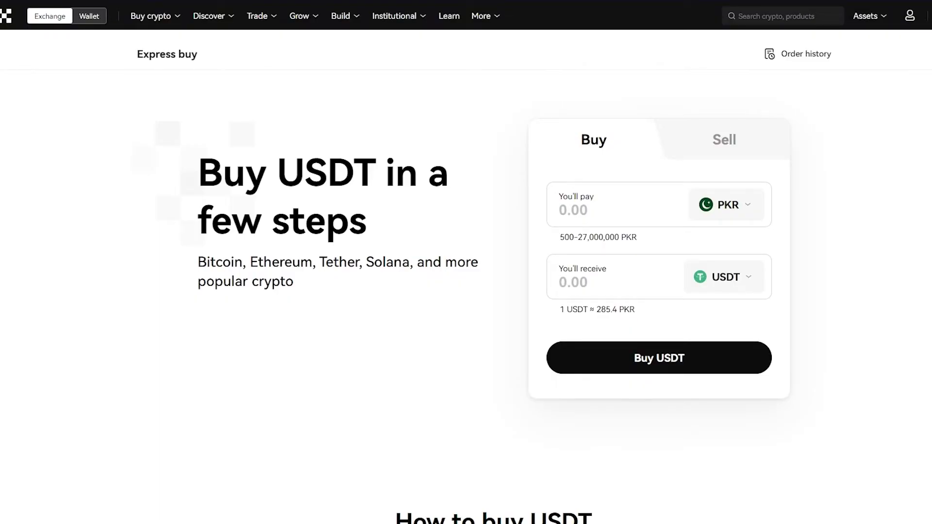
mouse_move(141, 16)
scroll(630, 249, "down", 1)
scroll(121, 322, "down", 2)
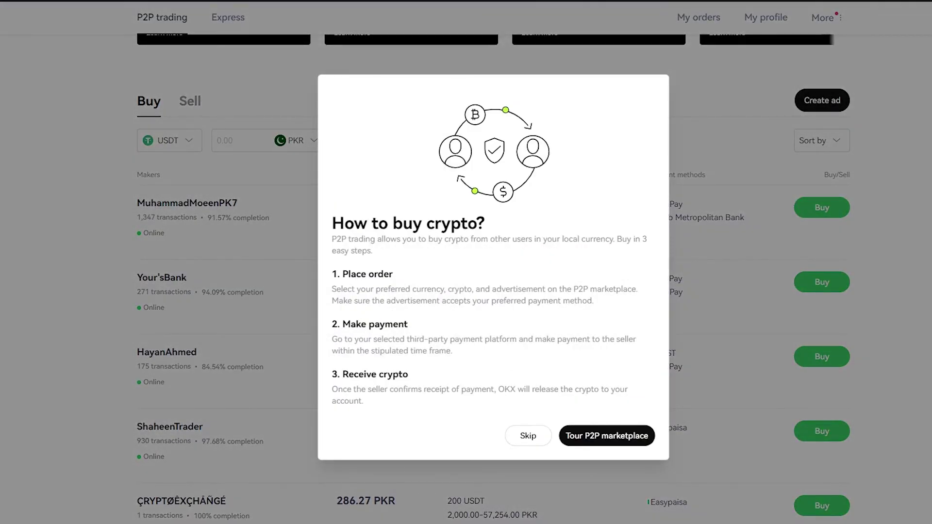
left_click(528, 437)
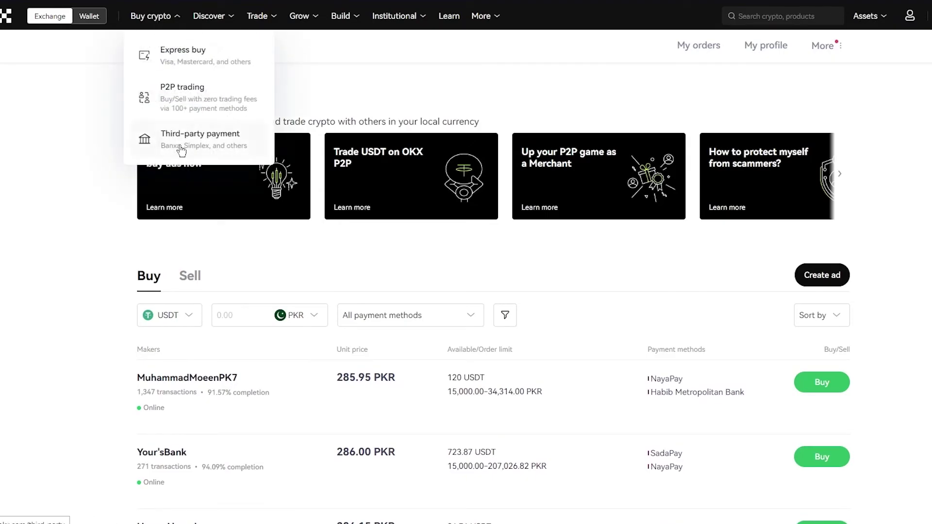
- Open Third-party payment for USDT and scroll to review the Simplex and Banxa gateways
left_click(182, 151)
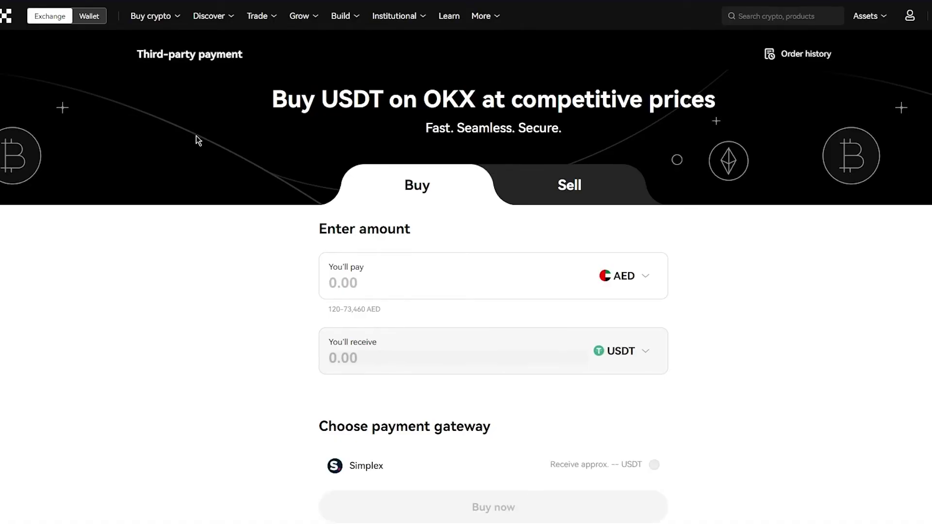
scroll(263, 260, "down", 6)
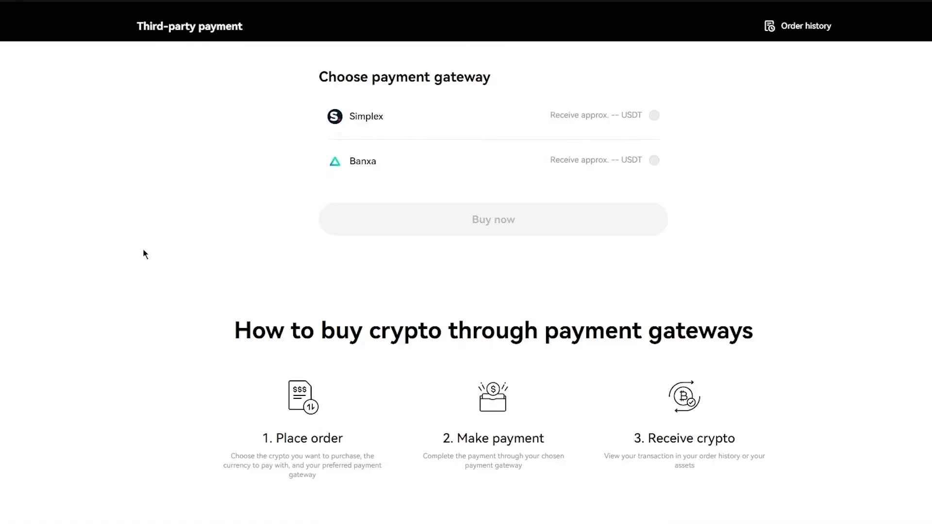
scroll(146, 259, "up", 6)
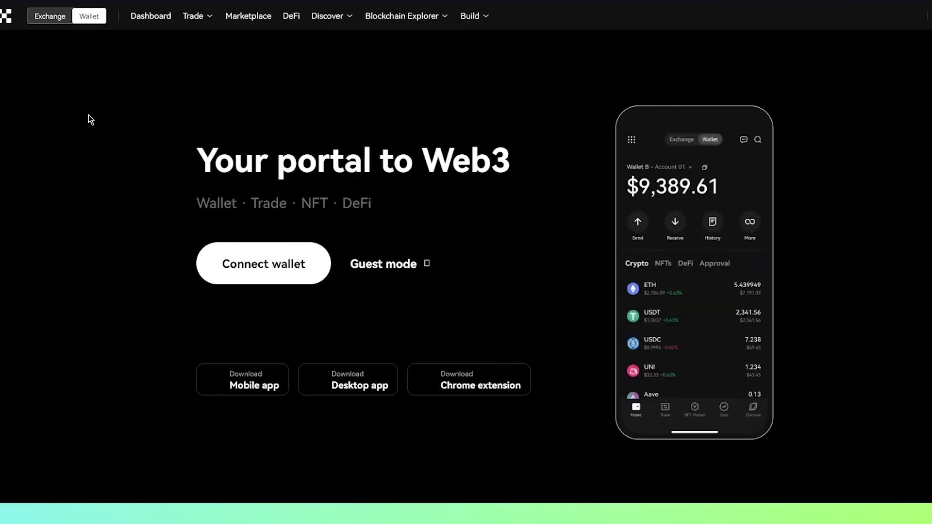
- Highlight and clear the Web3 portal heading, then scroll to the 70+ decentralized networks section
left_click_drag(193, 160, 490, 164)
left_click(528, 164)
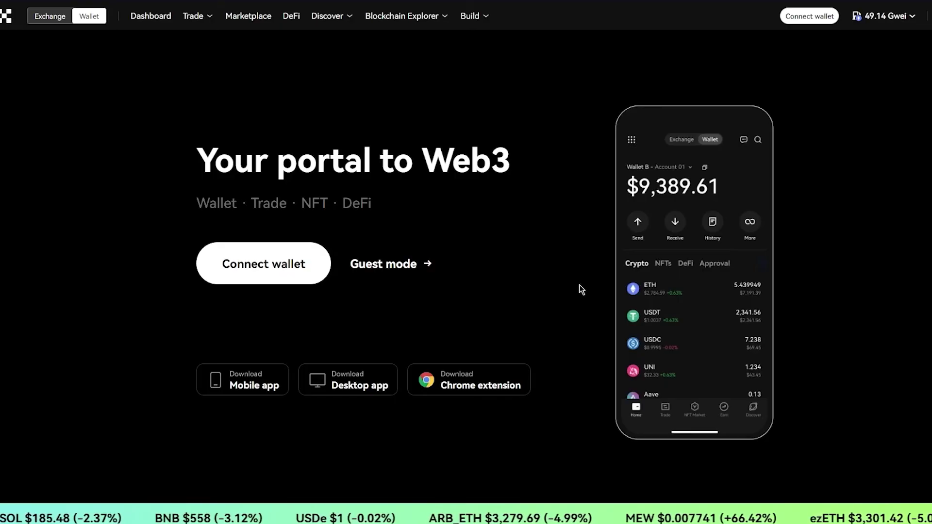
scroll(567, 275, "down", 6)
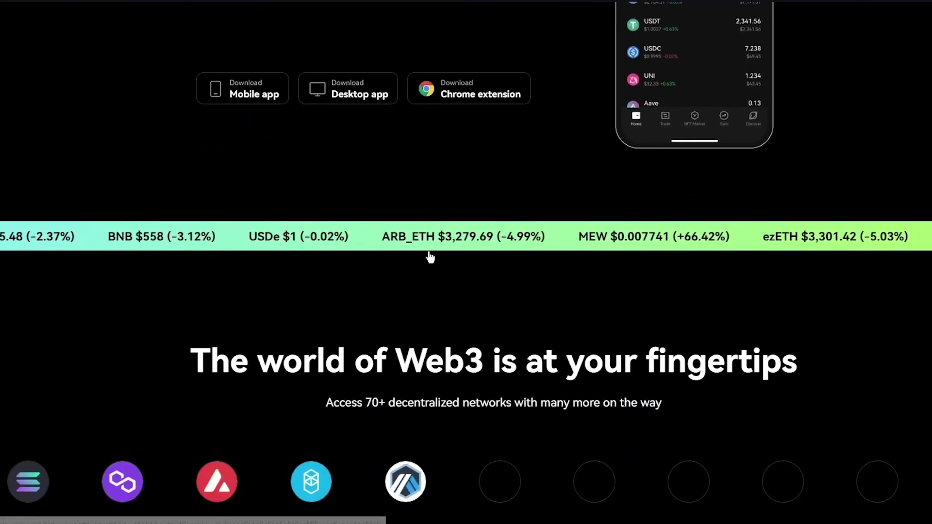